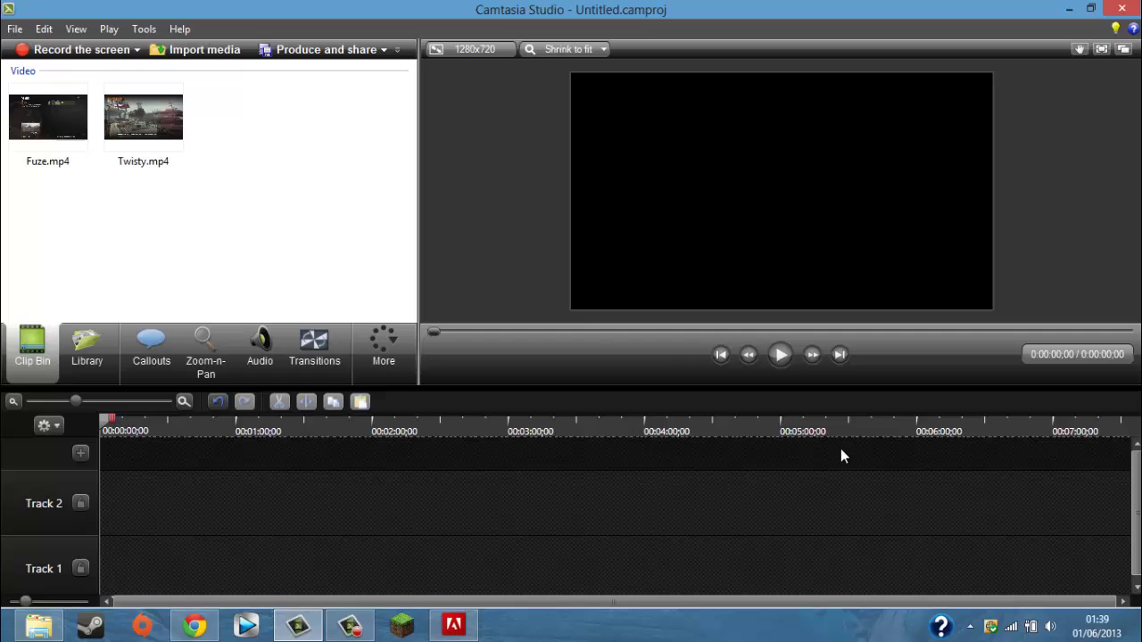
- Place Fuze.mp4 on Track 2 and Twisty.mp4 on Track 1, then show the Audio tools
drag(39, 123, 109, 511)
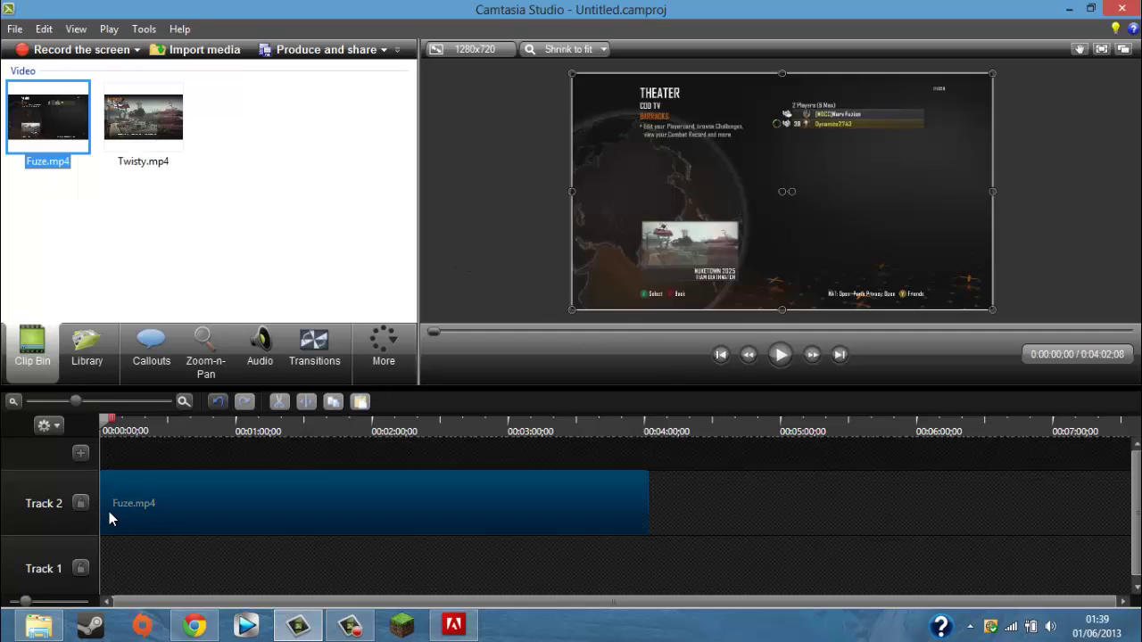
click(151, 156)
drag(151, 156, 120, 562)
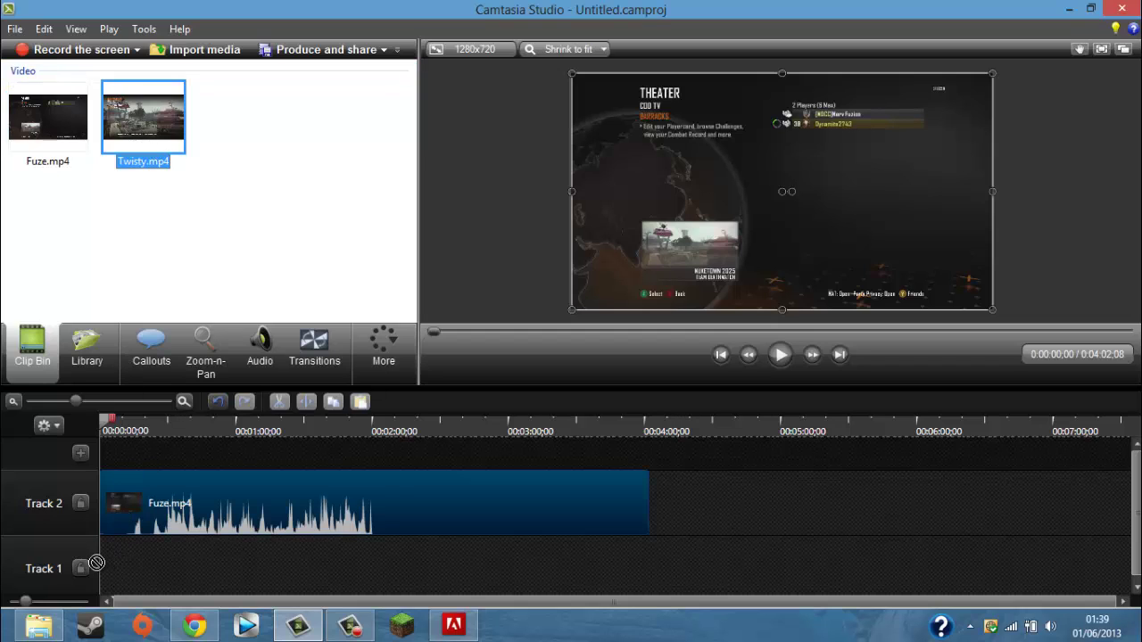
mouse_move(120, 562)
mouse_down()
mouse_move(150, 135)
mouse_move(134, 524)
mouse_up()
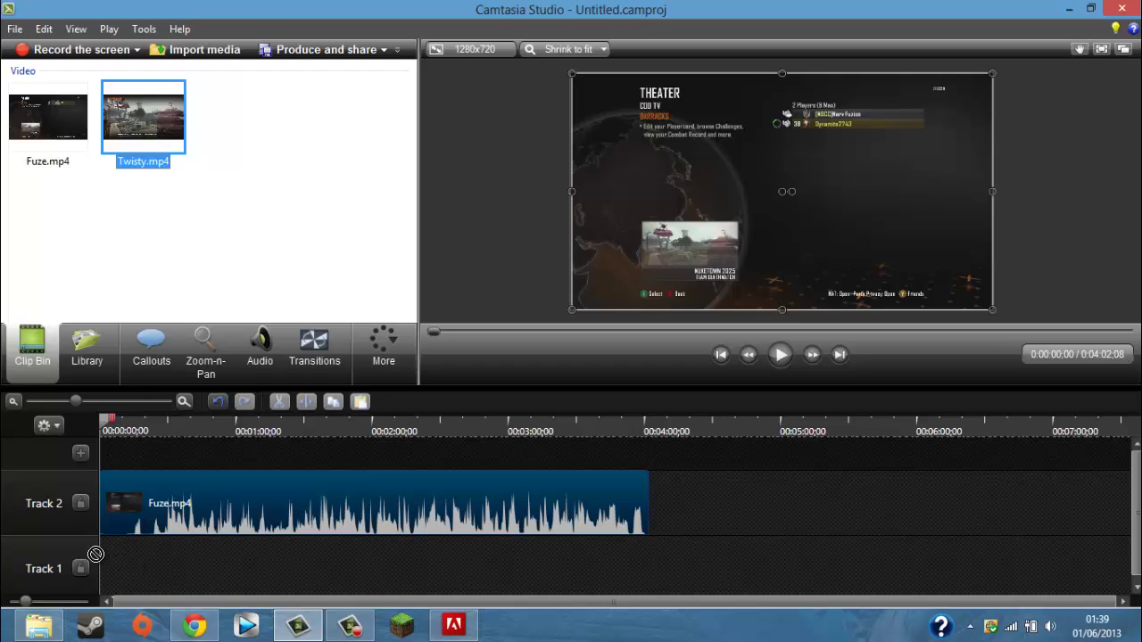
drag(102, 559, 119, 568)
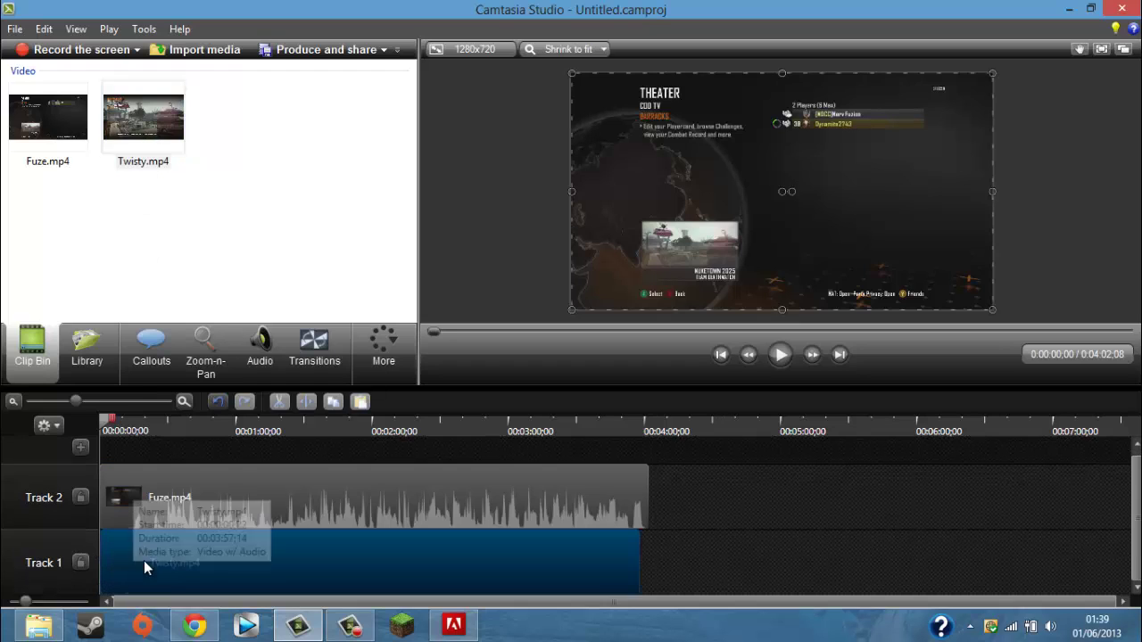
click(269, 355)
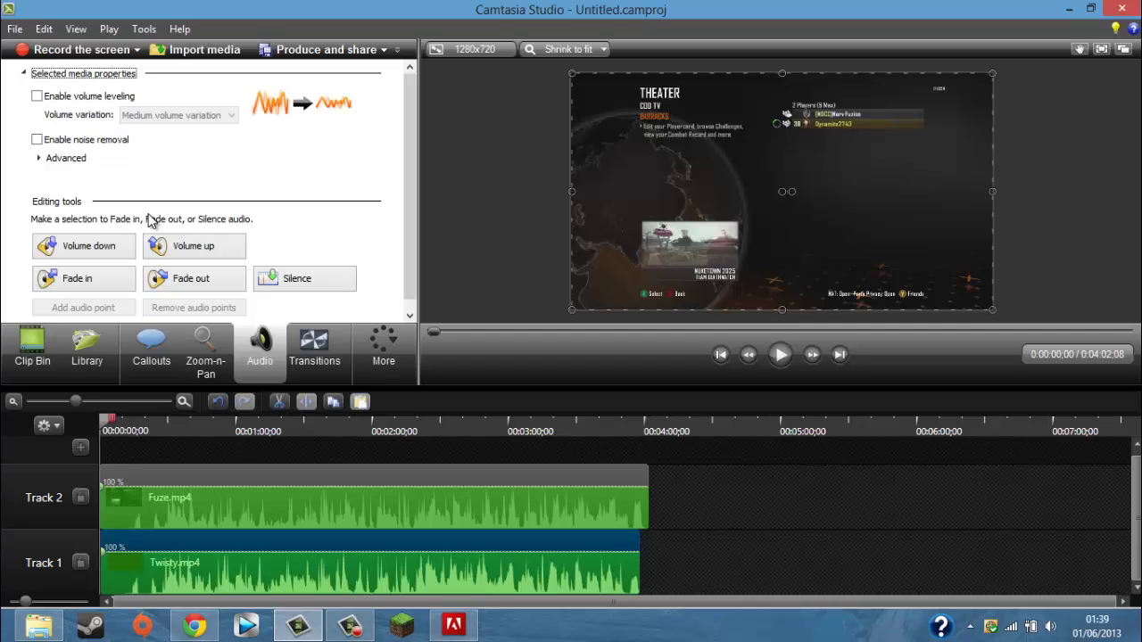
- Switch back to the Clip Bin and mute the computer's sound
click(35, 352)
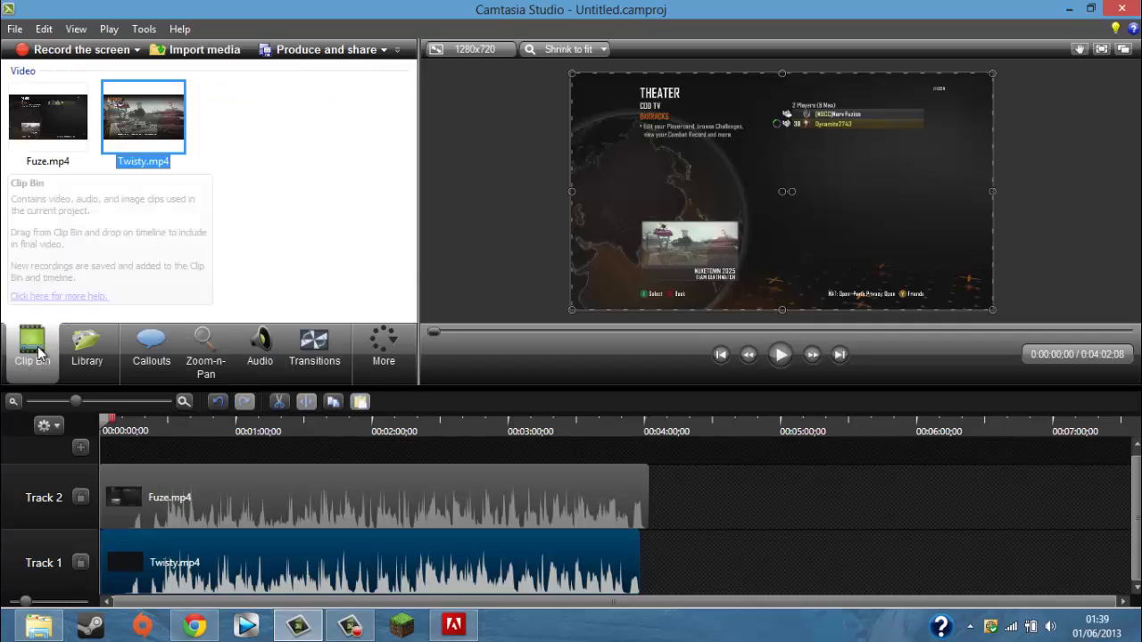
key(XF86AudioMute)
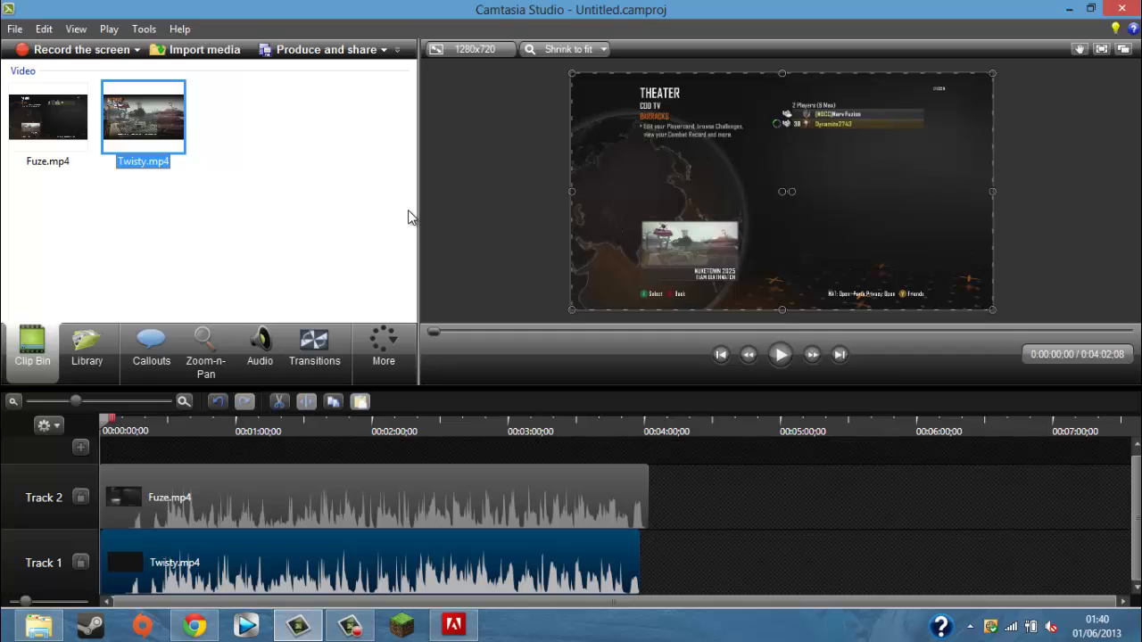
- Show the Zoom-n-Pan panel with the Track 2 Fuze.mp4 clip selected
click(205, 348)
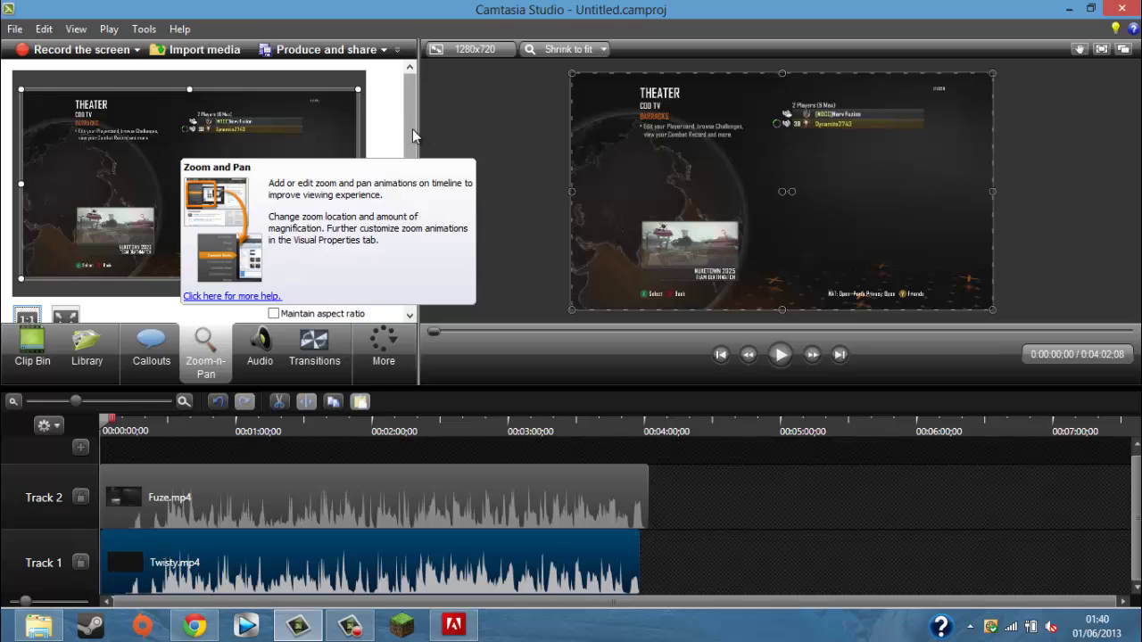
drag(412, 134, 409, 154)
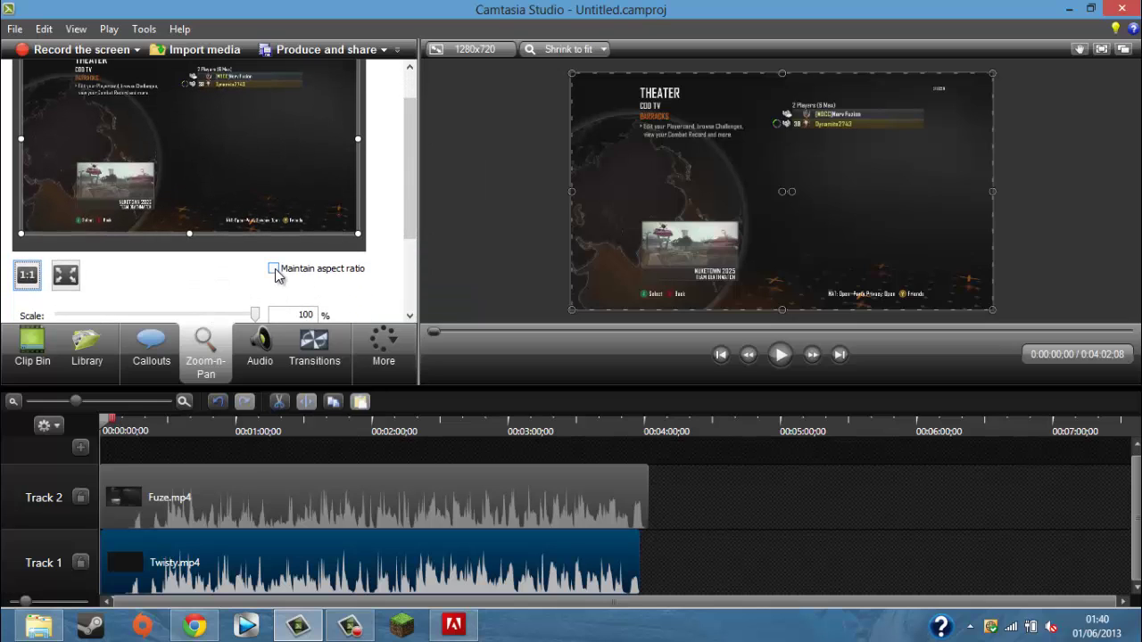
mouse_move(405, 199)
mouse_down()
mouse_move(404, 233)
mouse_move(410, 193)
mouse_up()
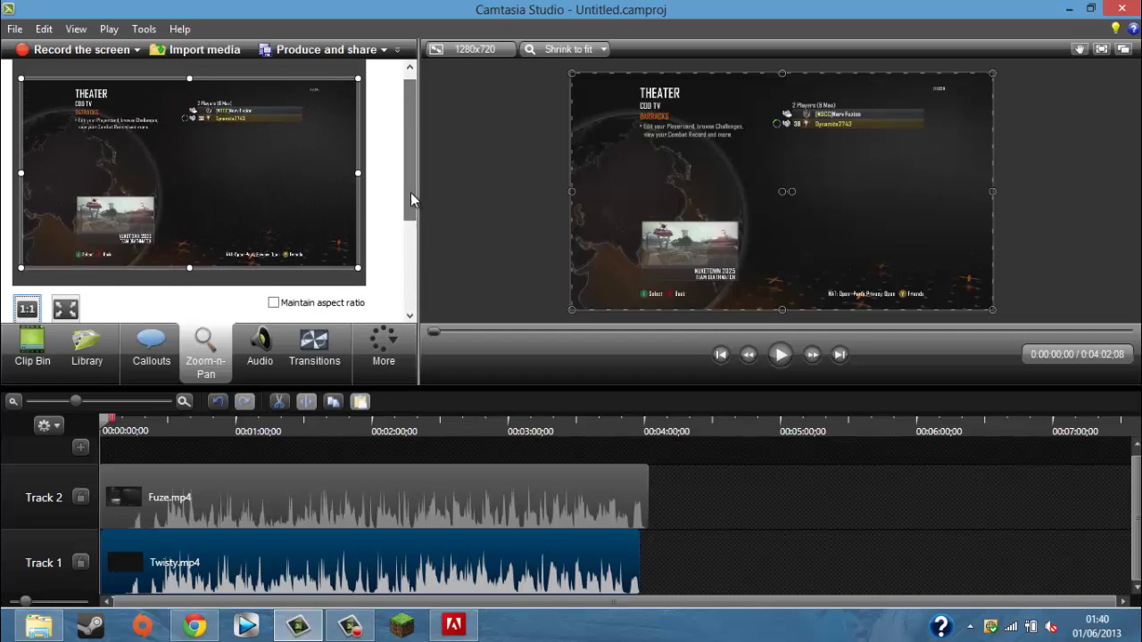
click(243, 498)
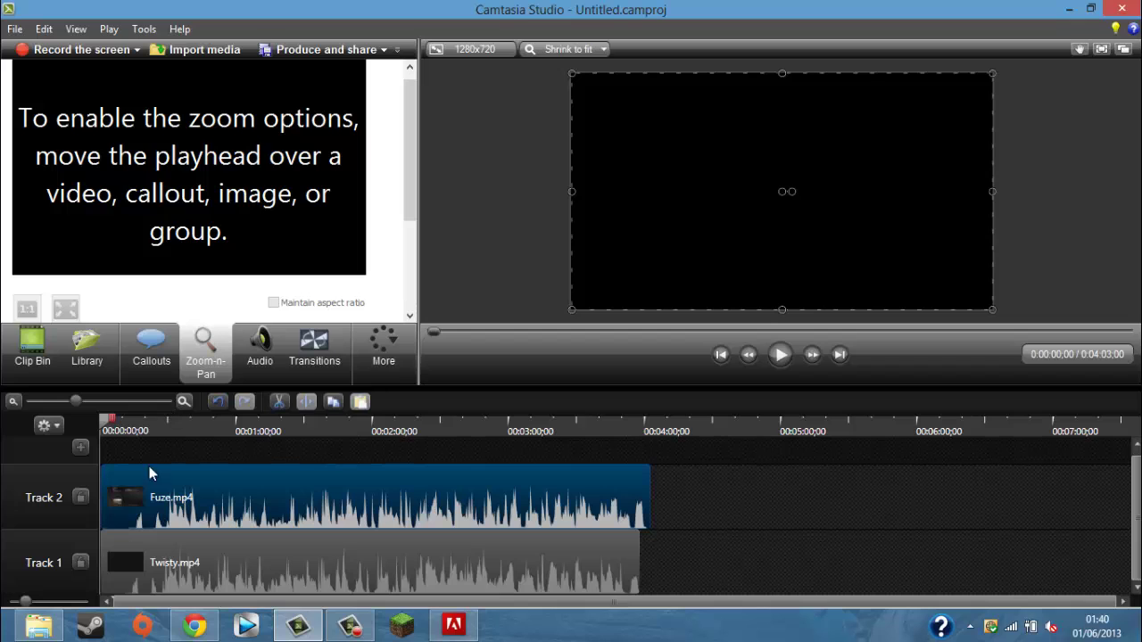
click(172, 557)
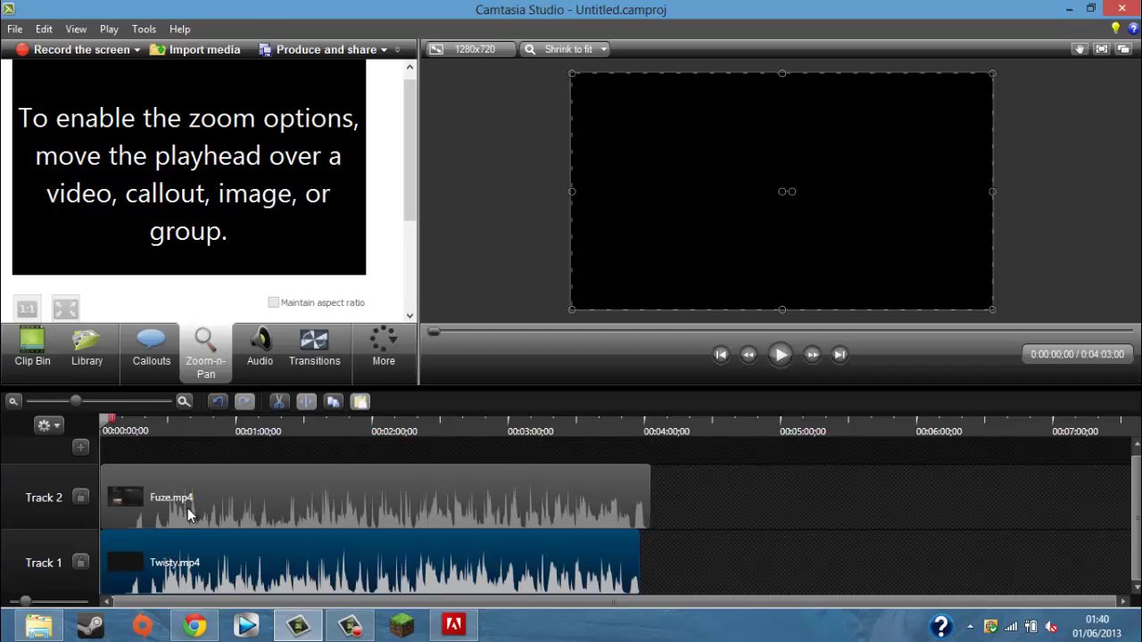
click(191, 505)
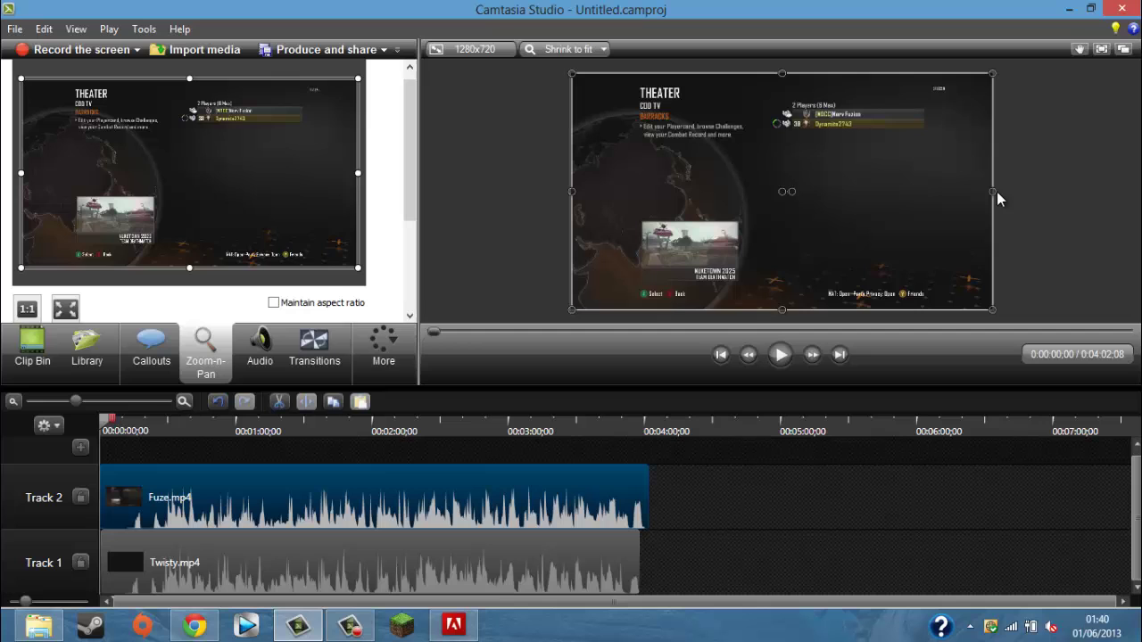
- Narrow the Fuze video into the left half of the canvas
mouse_move(993, 191)
mouse_down()
mouse_move(808, 191)
mouse_move(773, 206)
mouse_move(783, 206)
mouse_up()
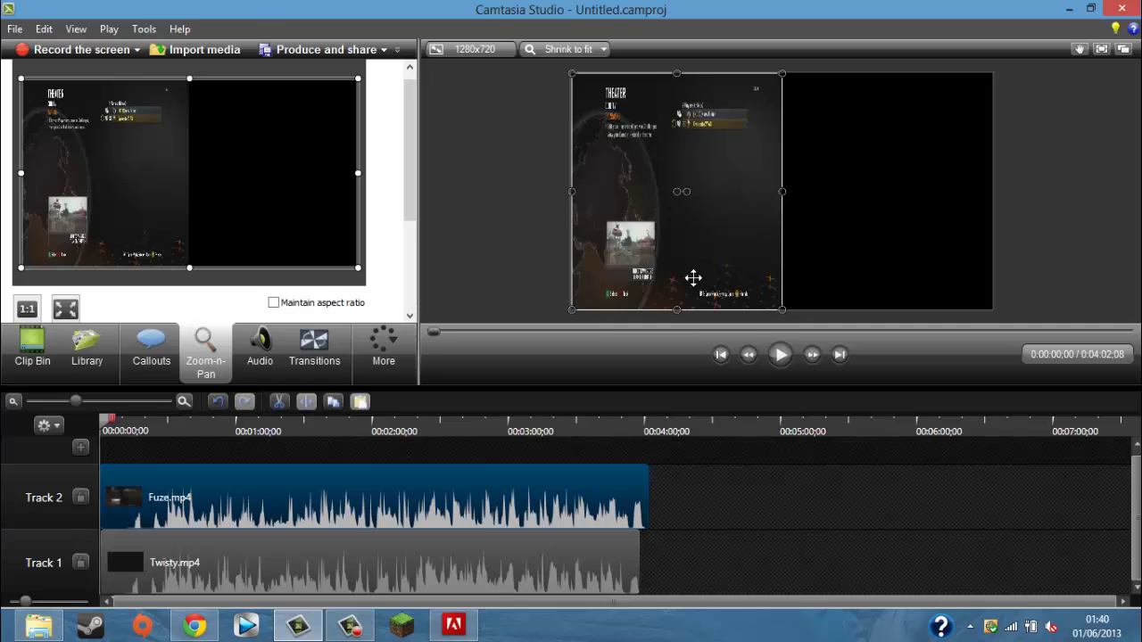
click(514, 300)
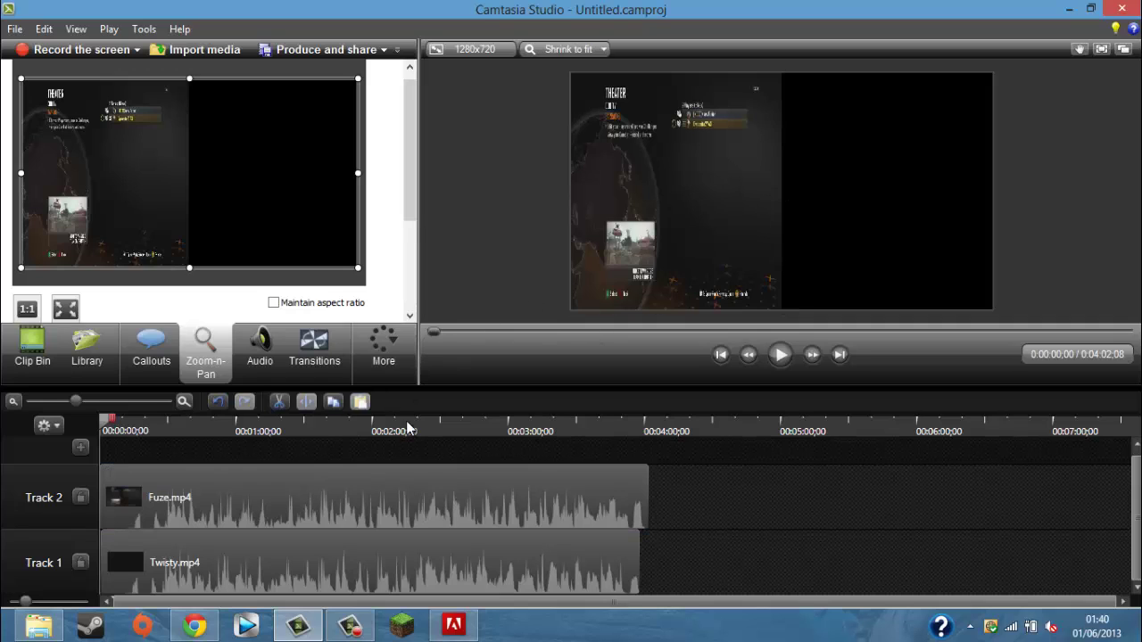
click(416, 571)
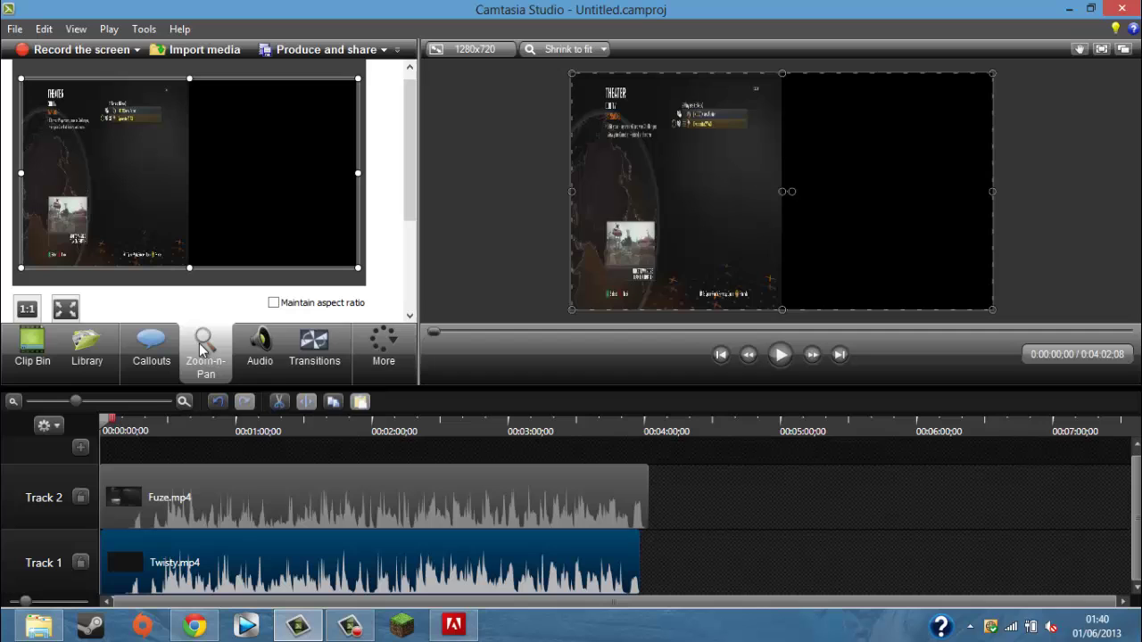
click(237, 524)
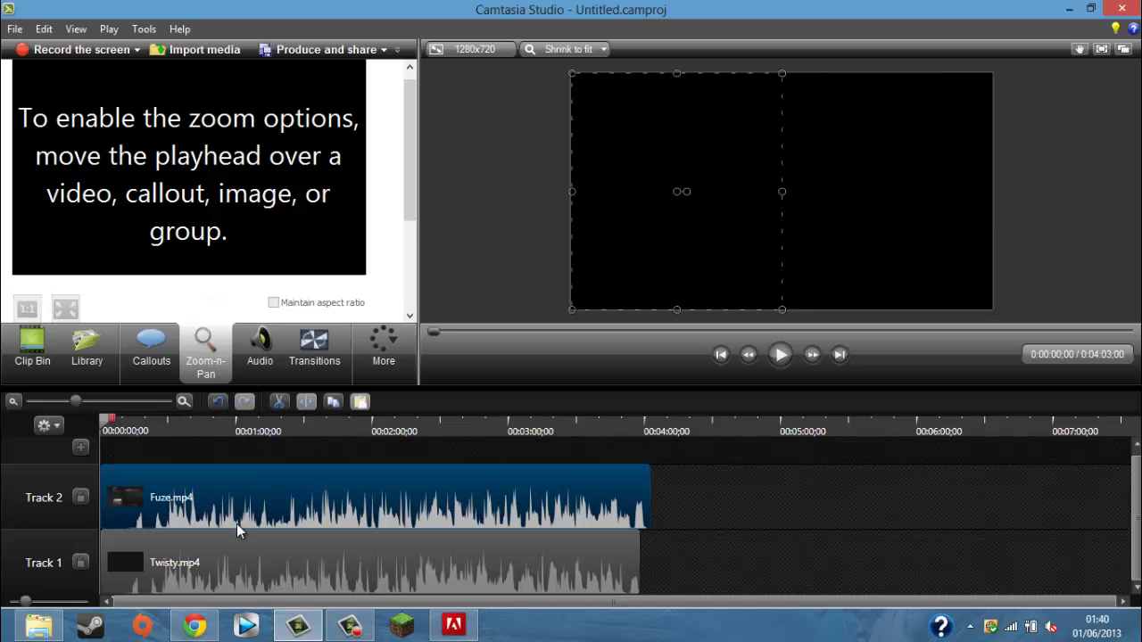
click(237, 549)
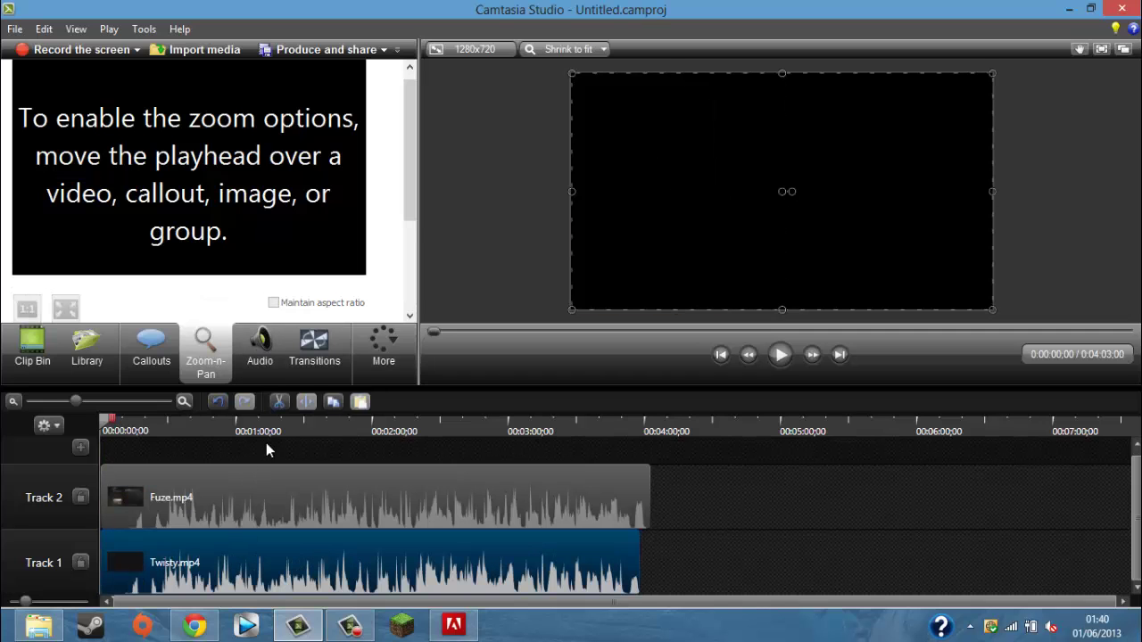
- Fit the Twisty video into the canvas's right half and play the preview
drag(992, 191, 797, 198)
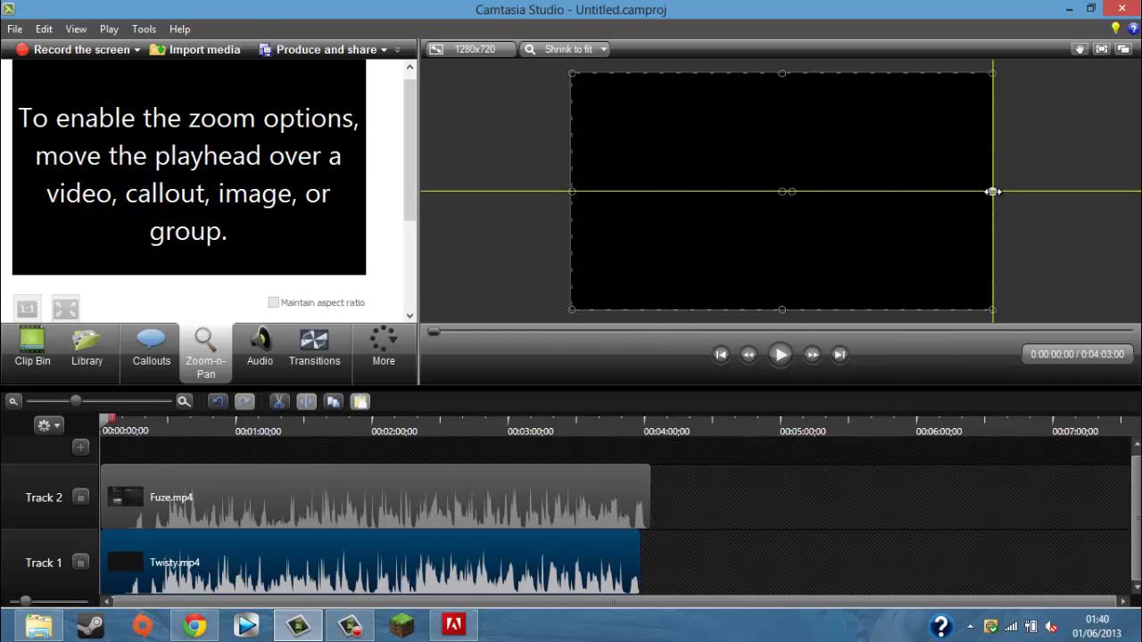
drag(797, 197, 989, 191)
drag(573, 188, 776, 194)
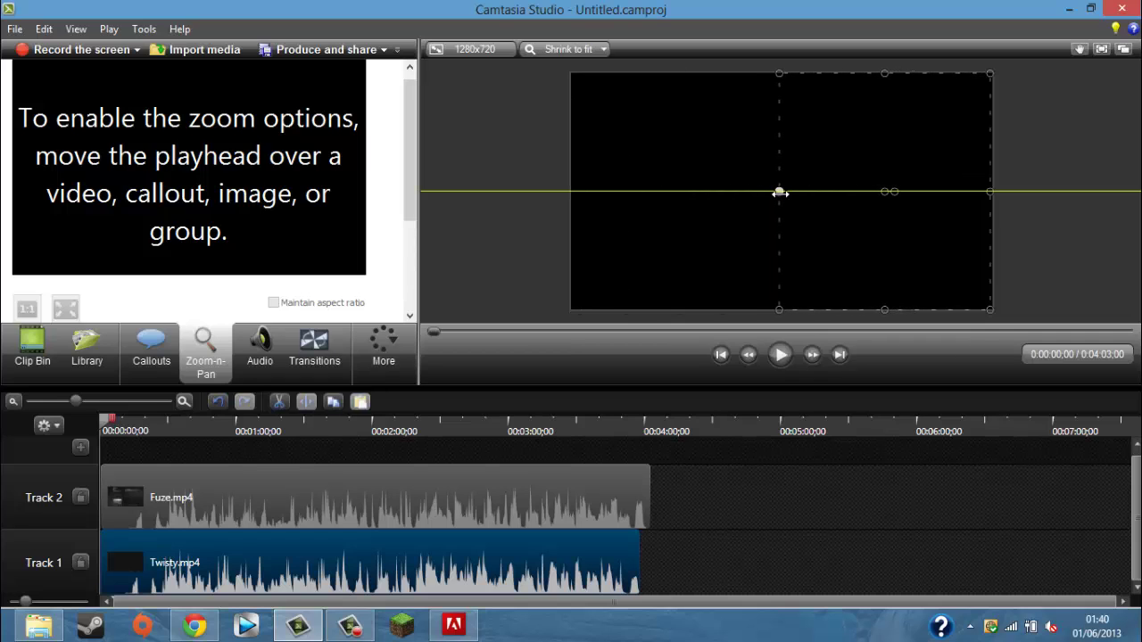
drag(776, 194, 780, 192)
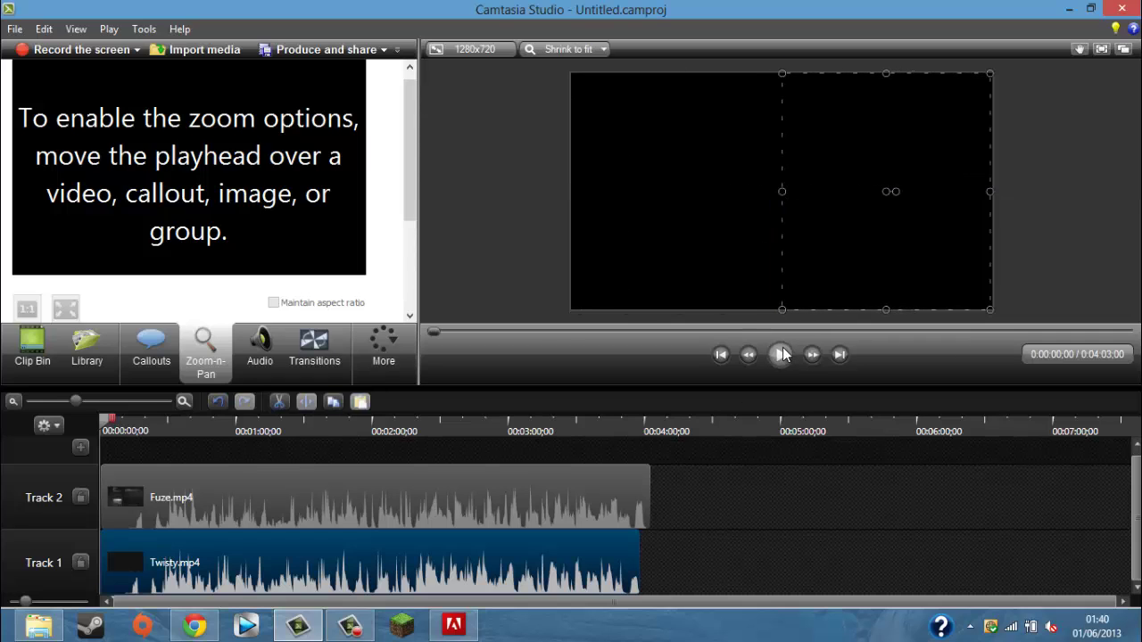
click(163, 488)
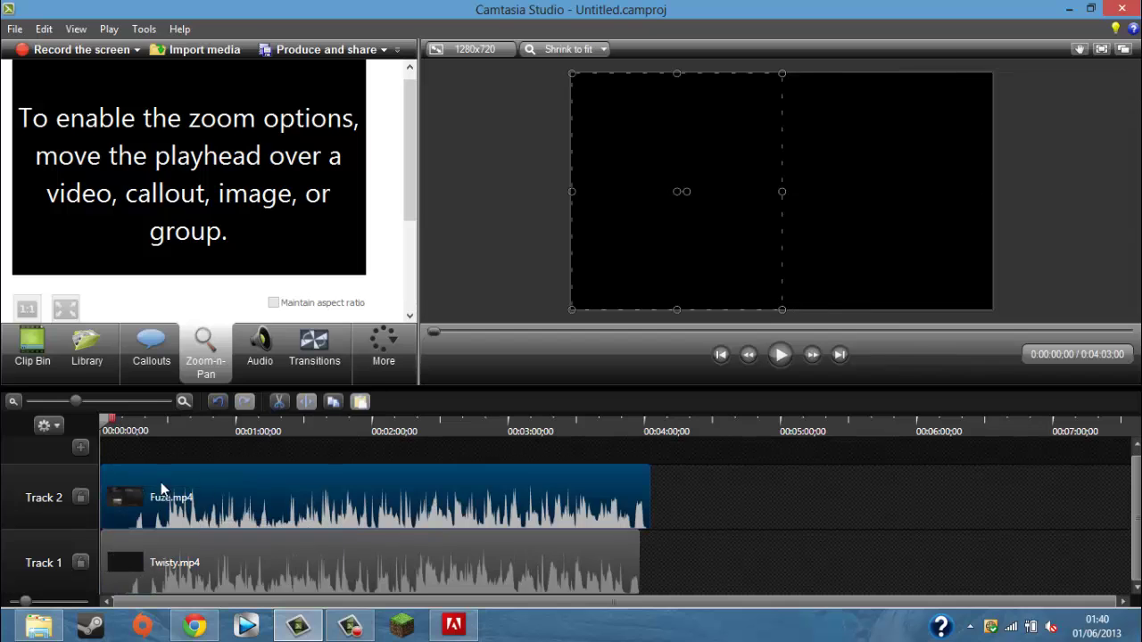
click(779, 355)
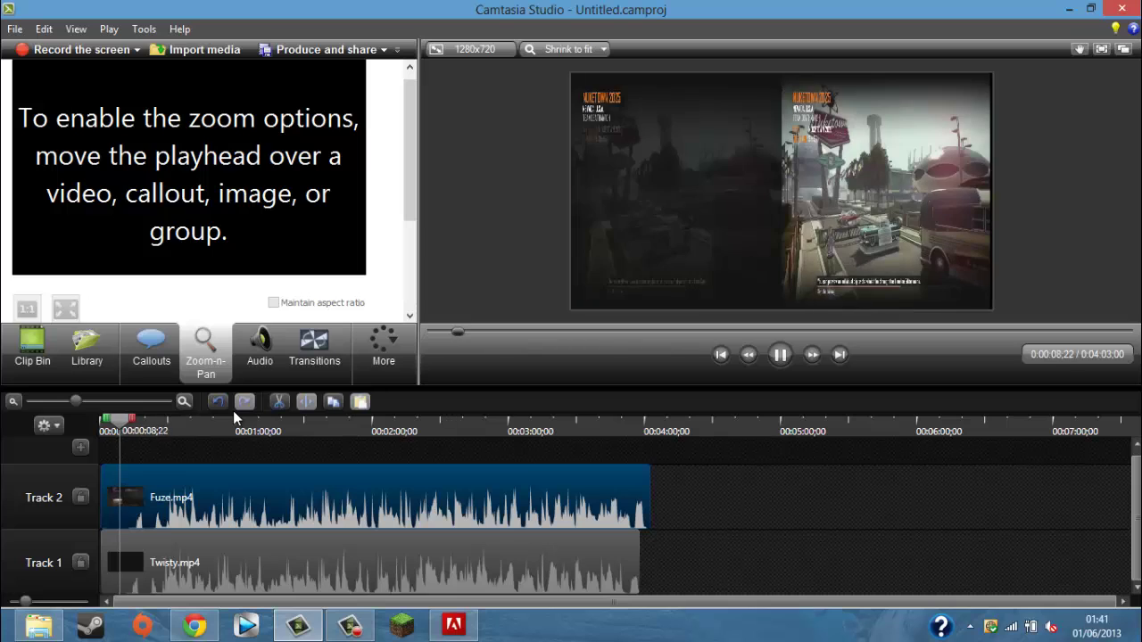
- Pause playback at 0:00:25;04 with the Zoom-n-Pan settings showing again
click(37, 358)
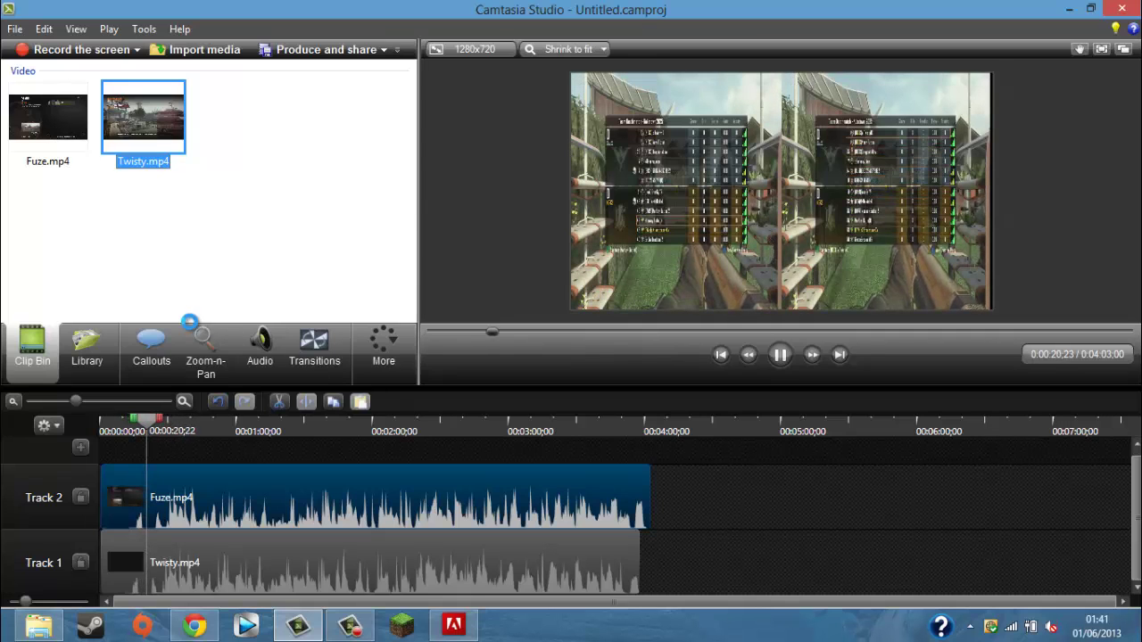
click(205, 353)
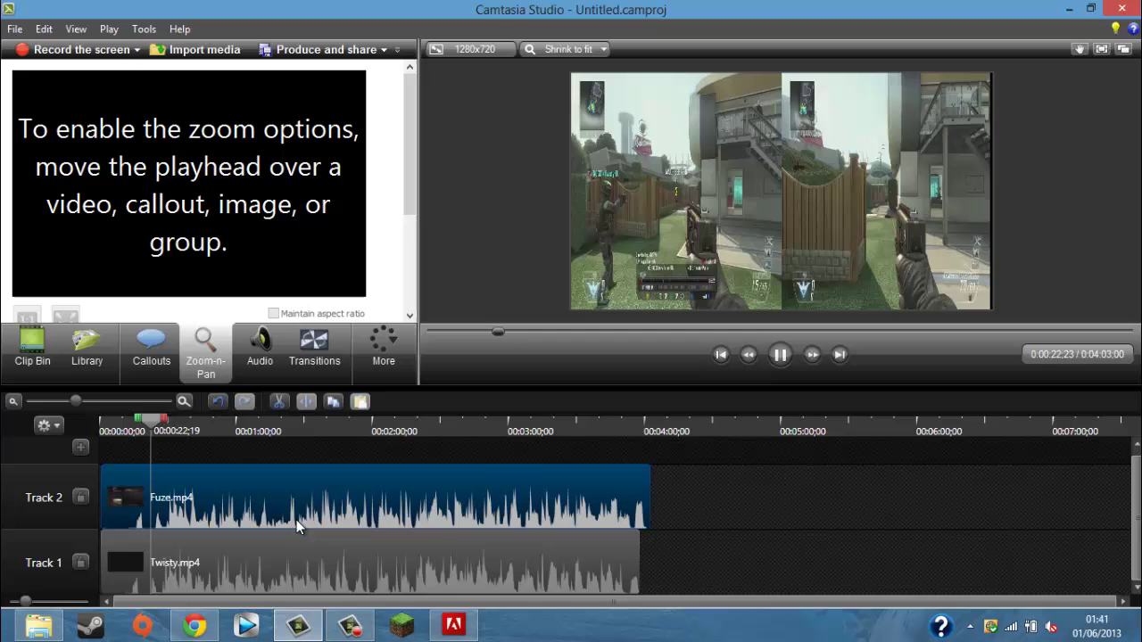
click(781, 356)
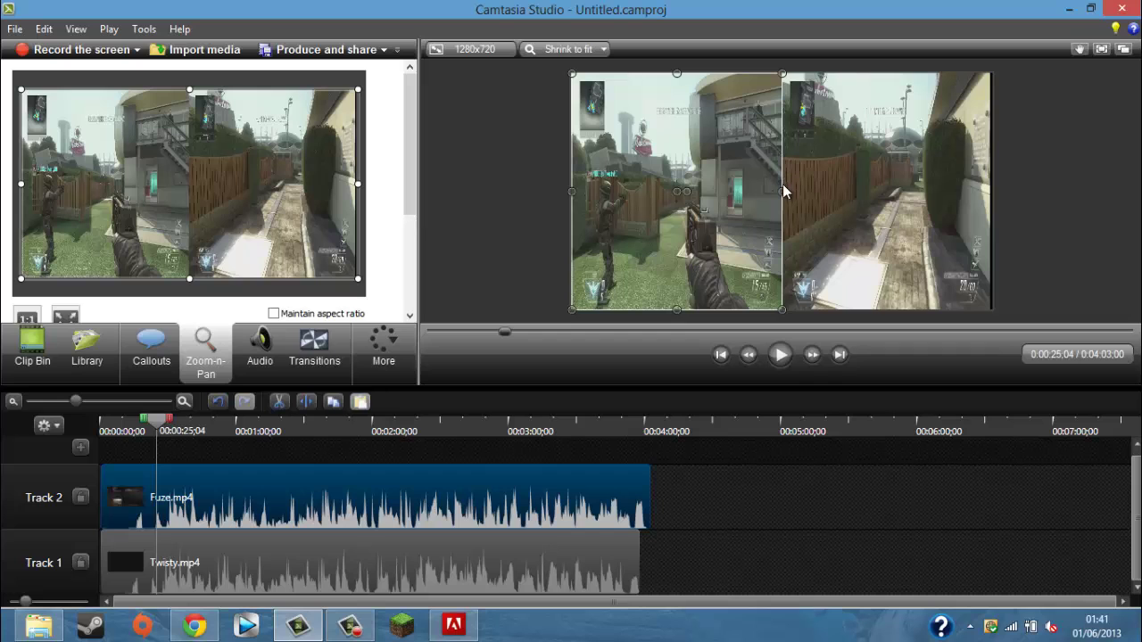
- Resize Fuze to full width in the top half and Twisty in the bottom half, then play
drag(784, 191, 992, 189)
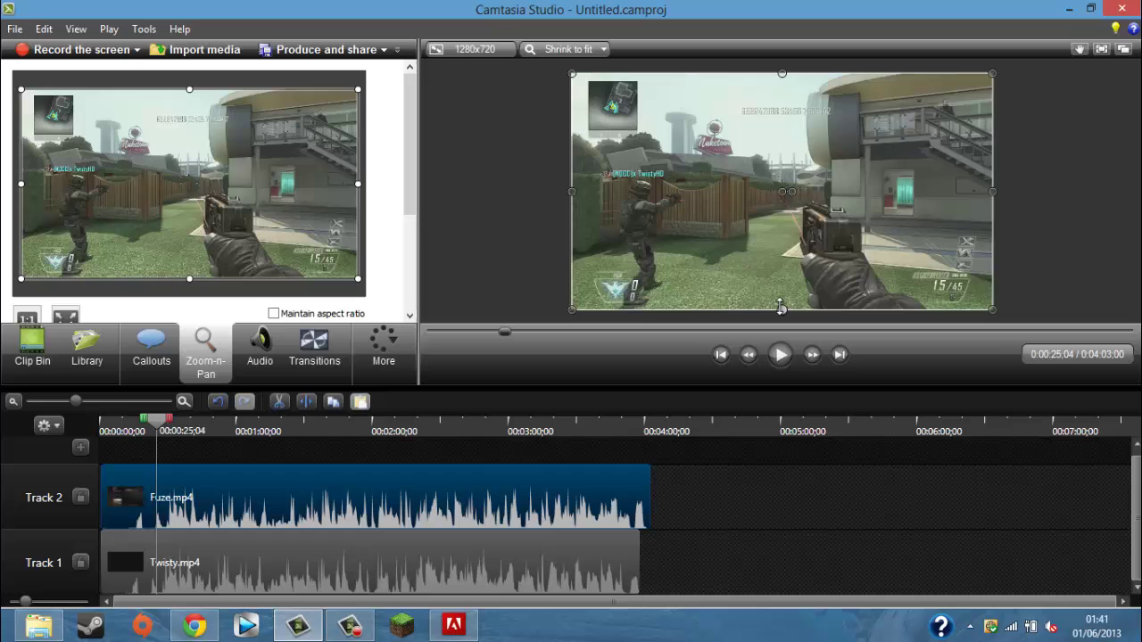
drag(779, 308, 783, 191)
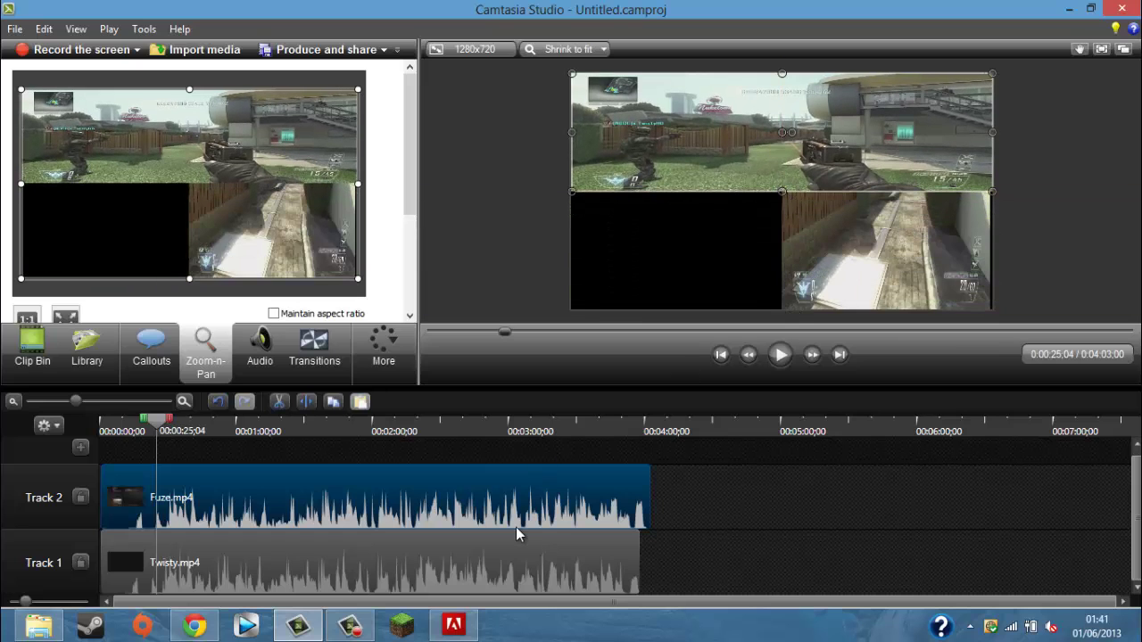
click(509, 565)
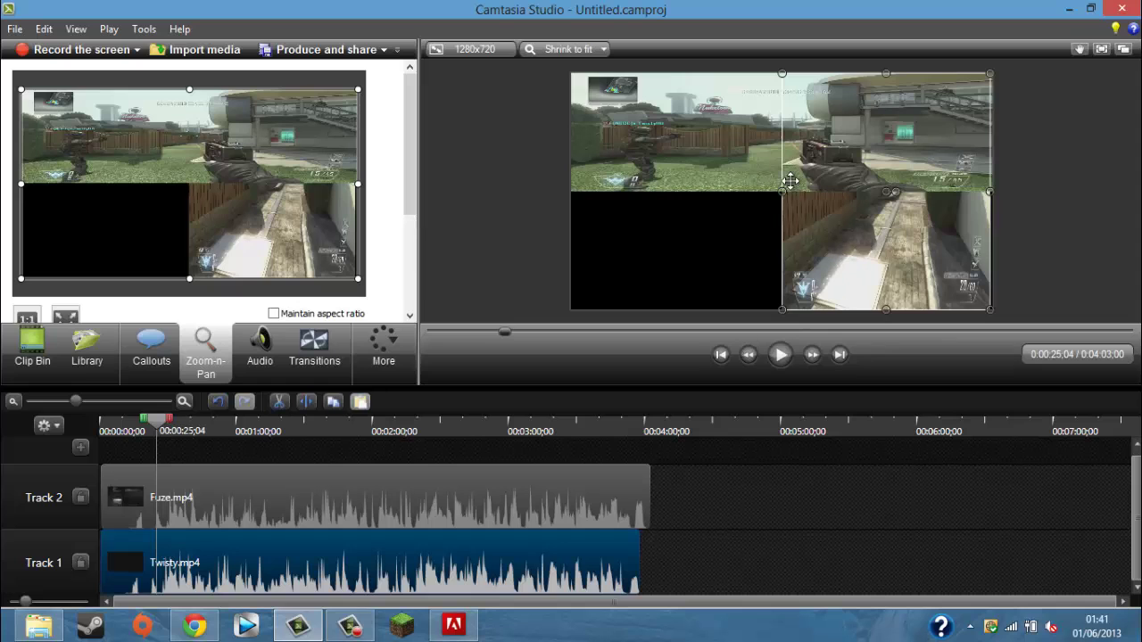
mouse_move(779, 190)
mouse_down()
mouse_move(535, 224)
mouse_move(555, 204)
mouse_move(571, 230)
mouse_up()
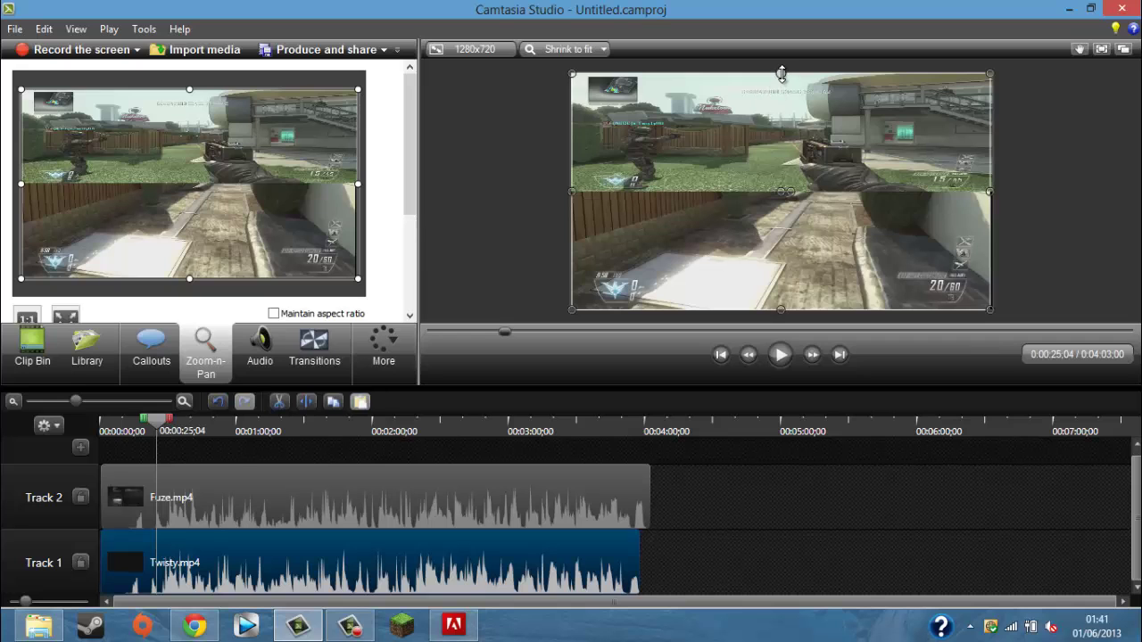
drag(781, 73, 738, 193)
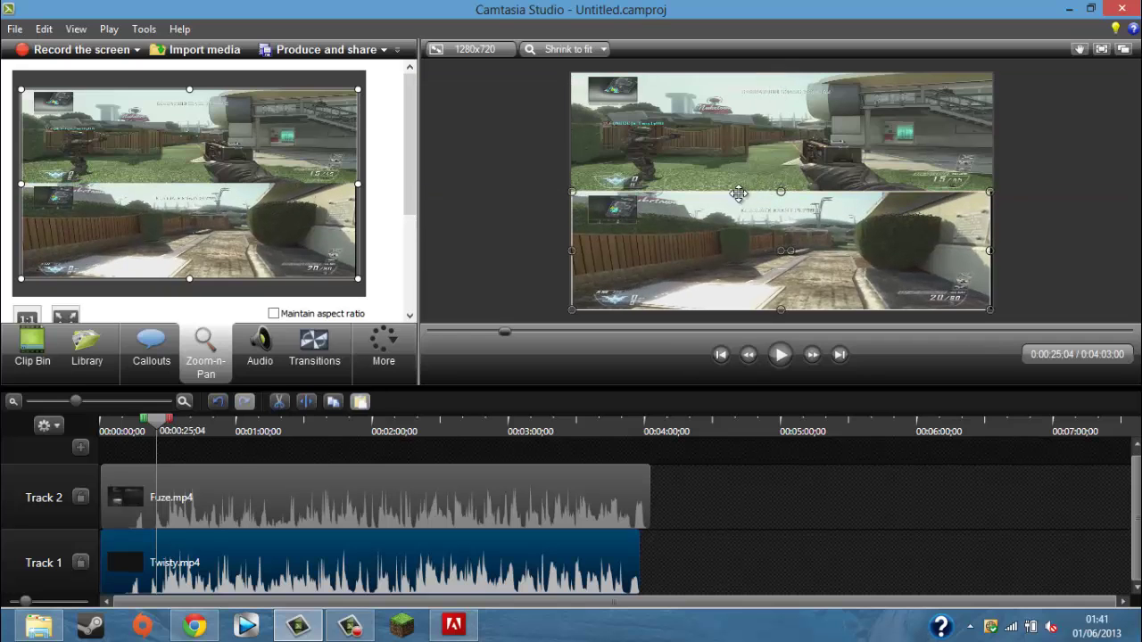
click(522, 197)
click(780, 354)
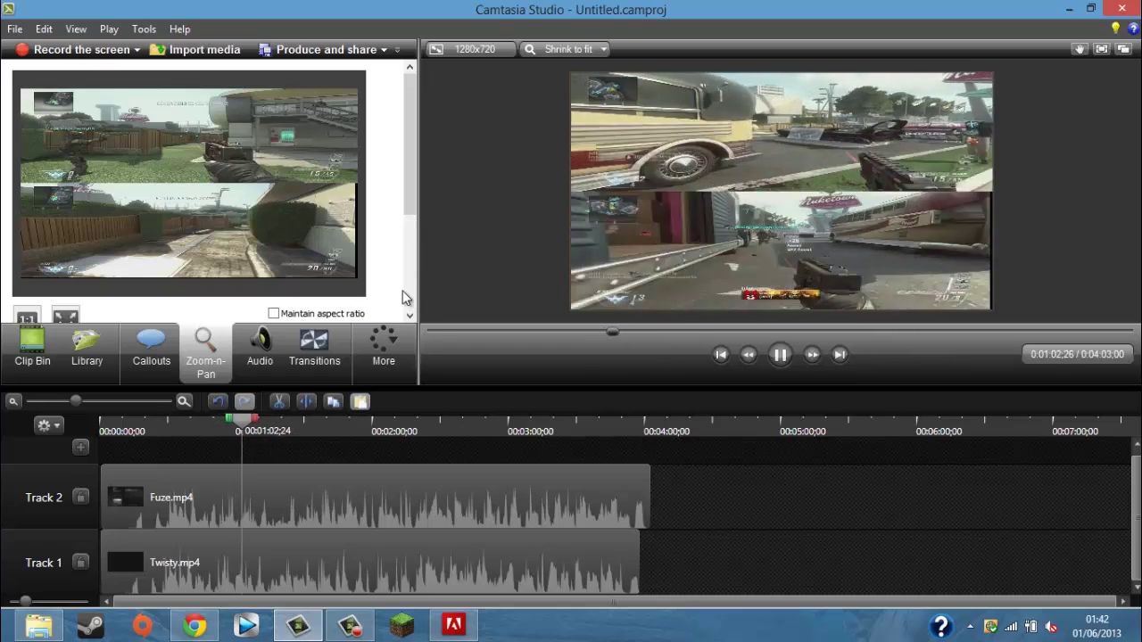
- Pause playback and narrow the top Fuze video to the canvas's left half
click(780, 354)
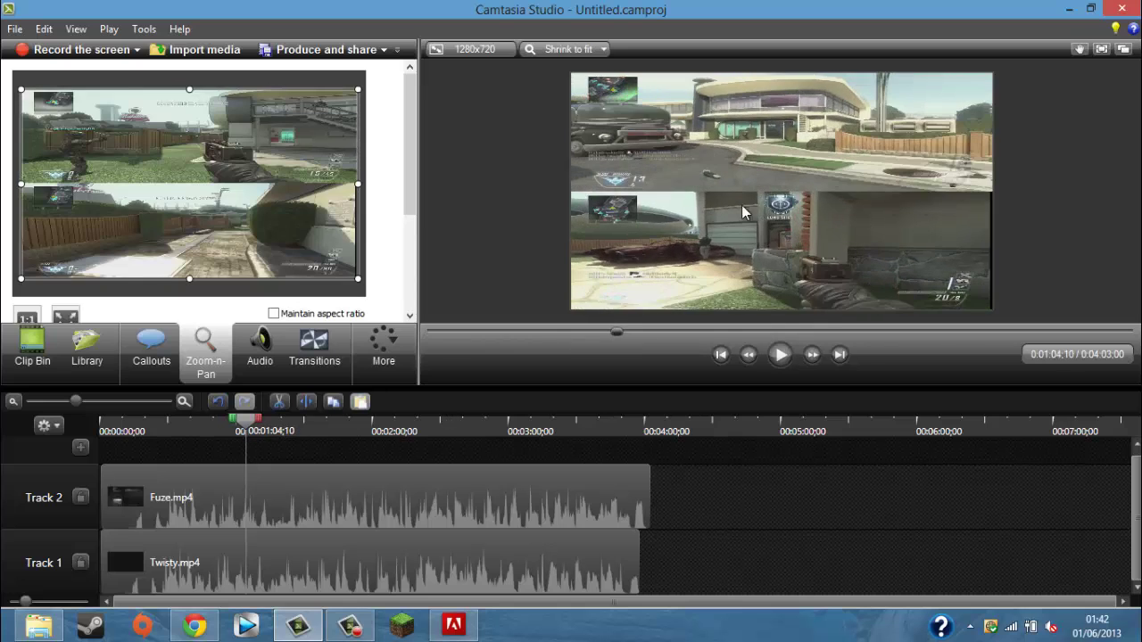
click(288, 490)
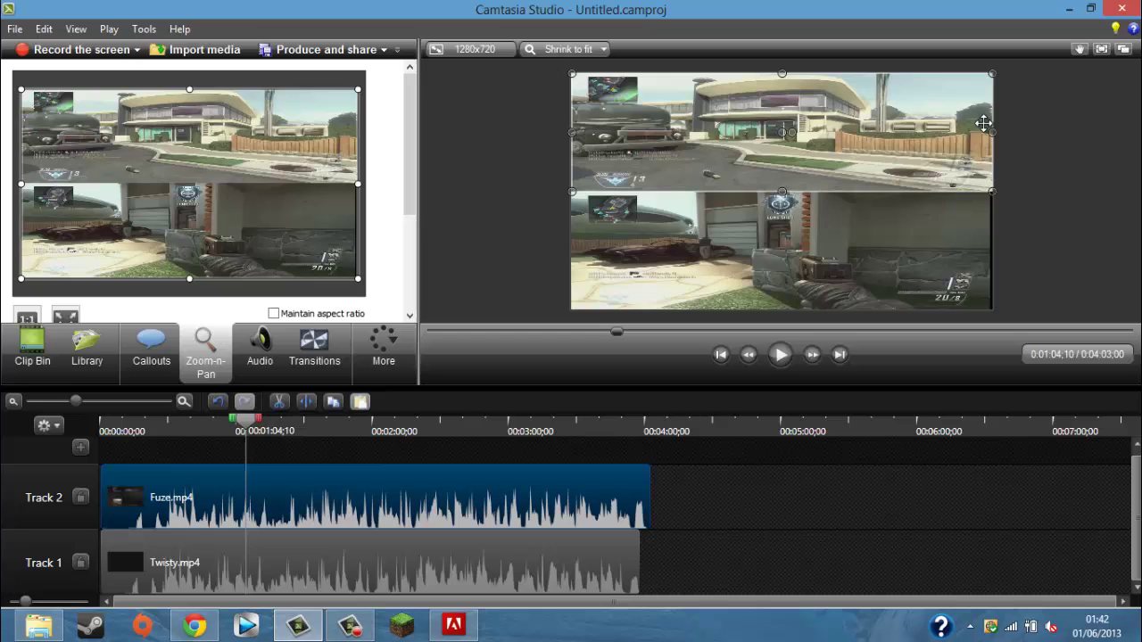
mouse_move(990, 132)
mouse_down()
mouse_move(804, 132)
mouse_move(767, 109)
mouse_up()
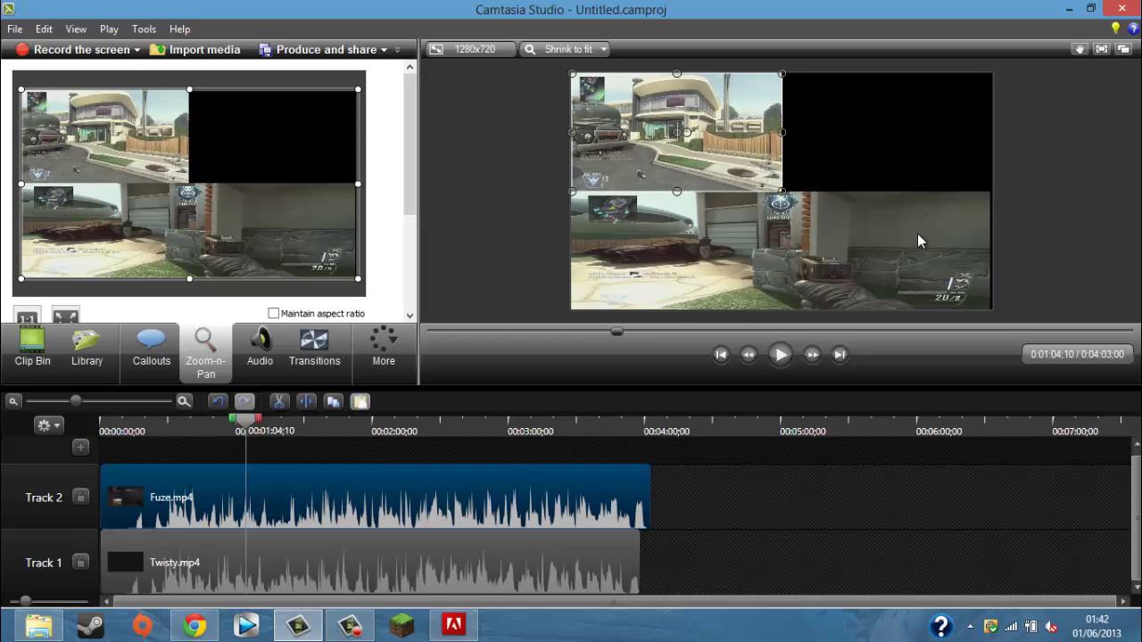
- Narrow the bottom Twisty video, then stretch it back to full width
click(945, 268)
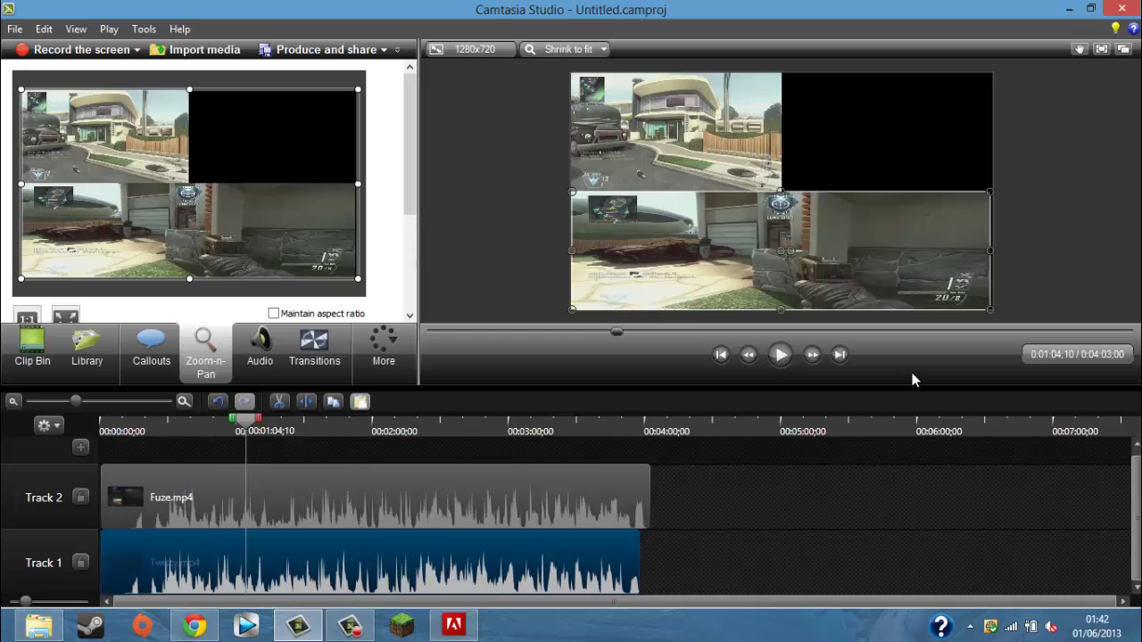
drag(989, 250, 779, 253)
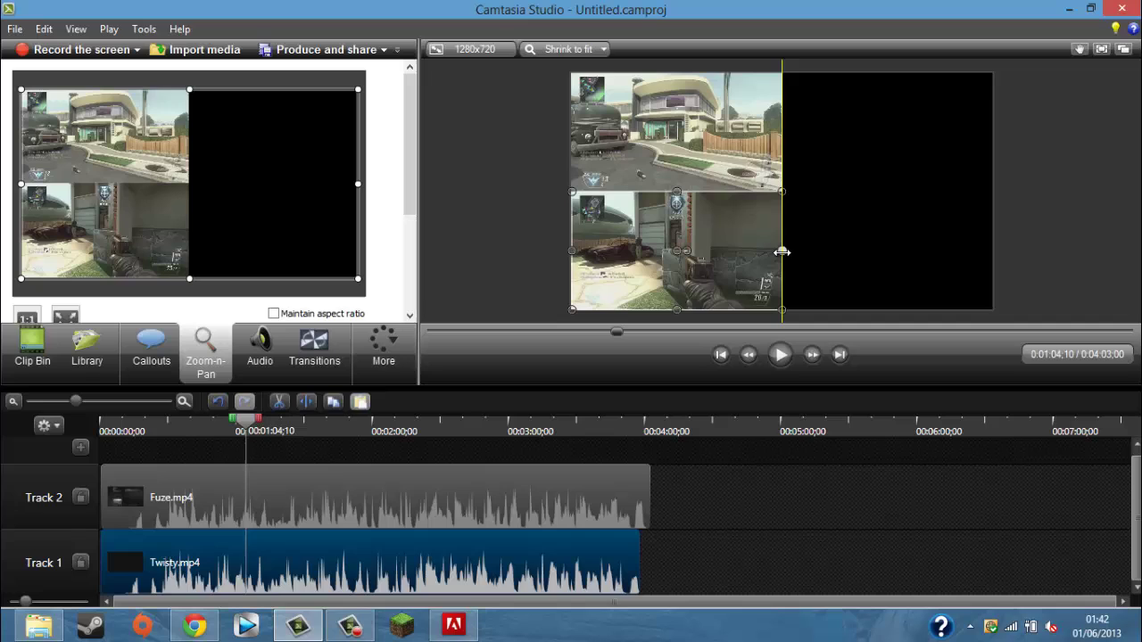
click(843, 154)
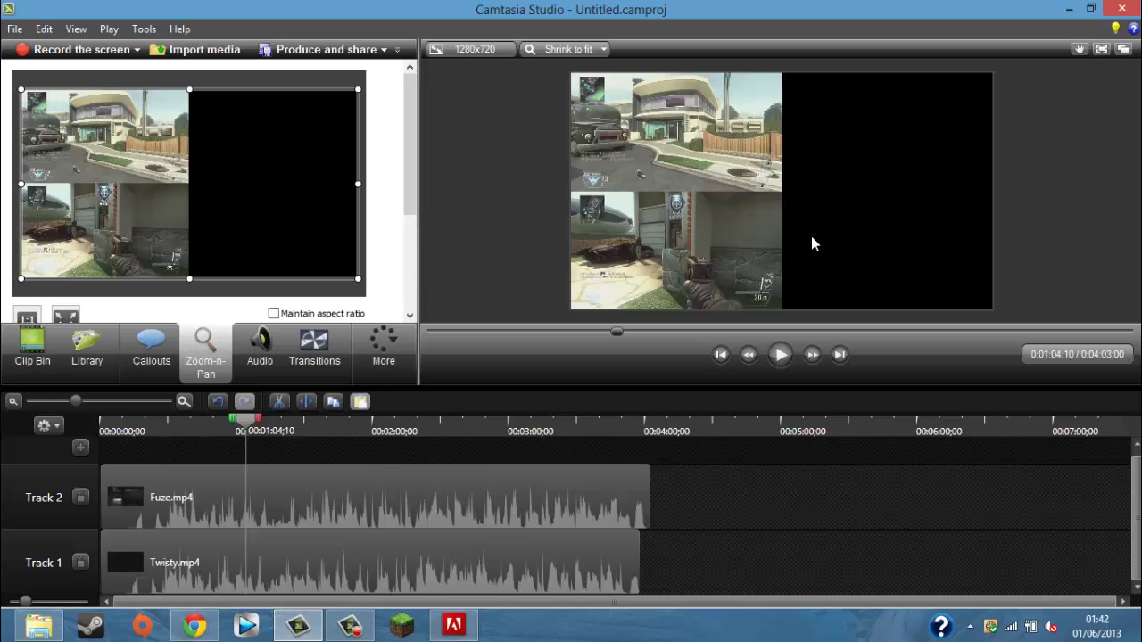
click(768, 253)
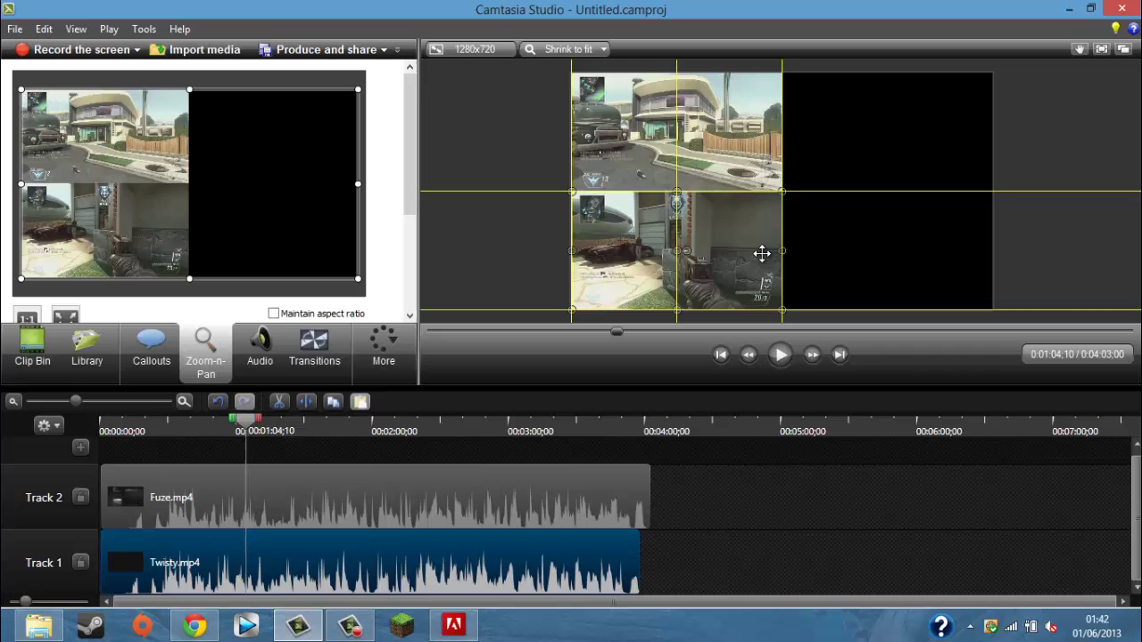
drag(783, 252, 997, 266)
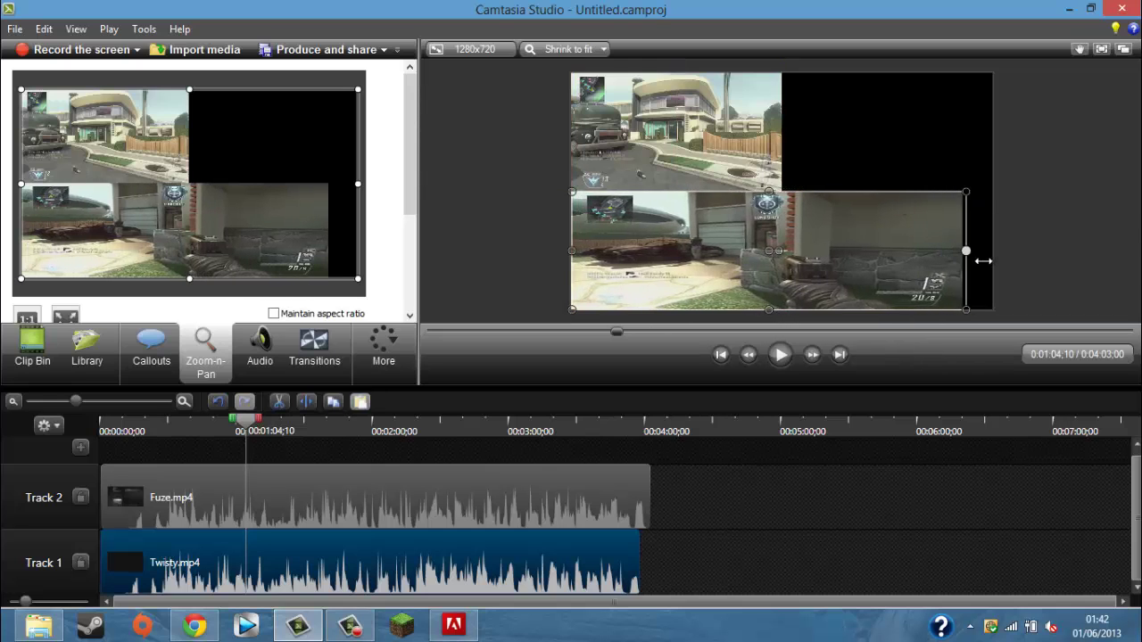
click(744, 134)
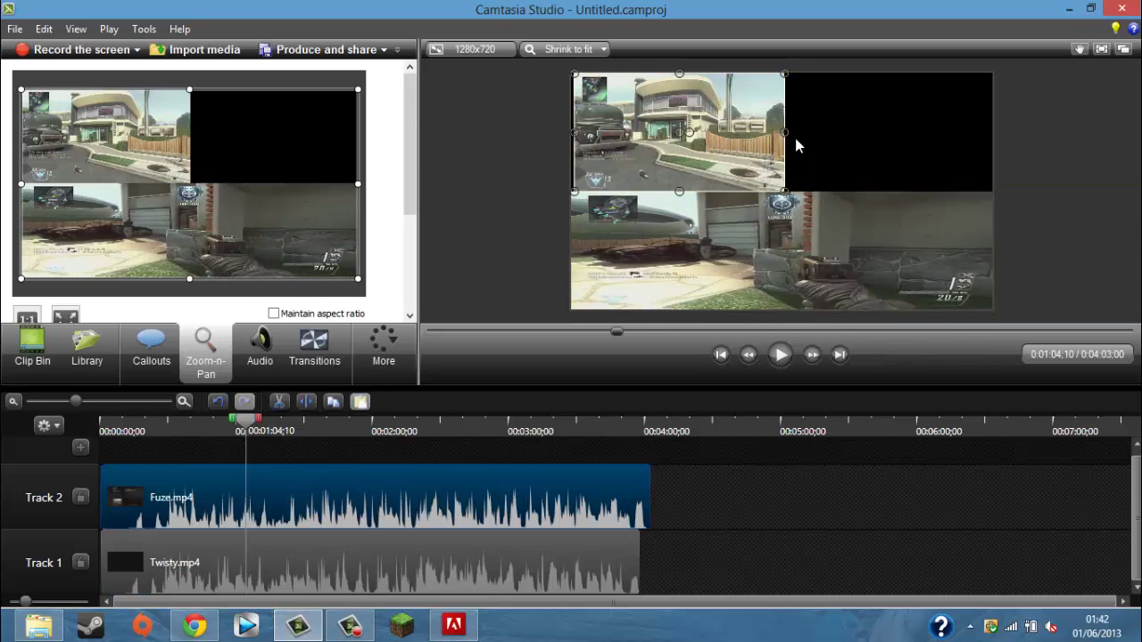
- Drag Fuze's right edge out to the canvas's right edge
drag(778, 136, 994, 153)
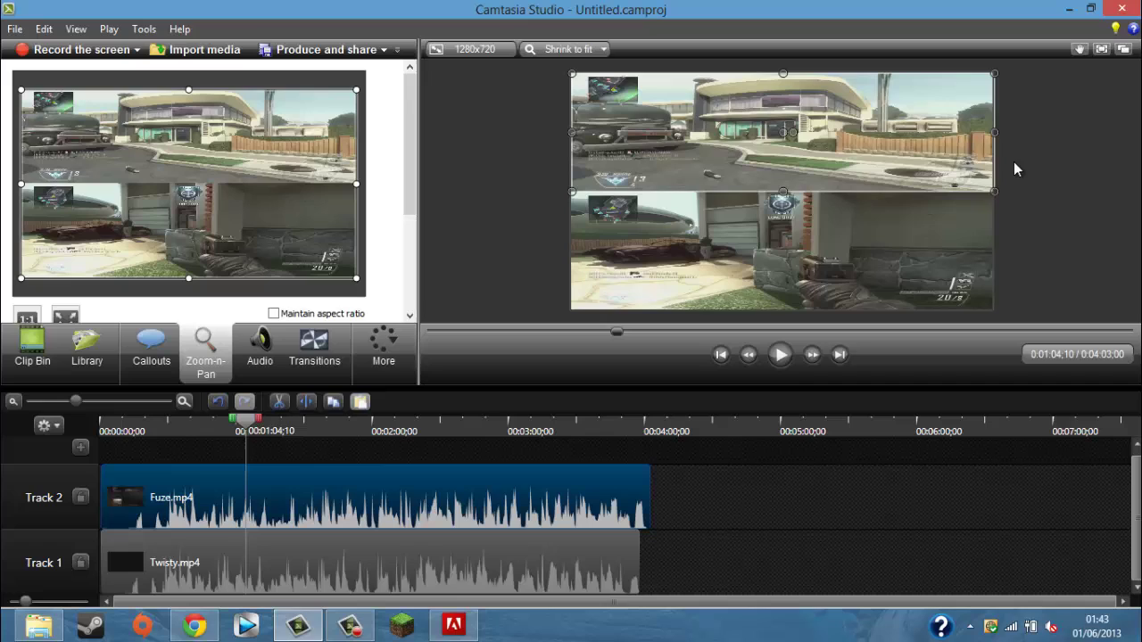